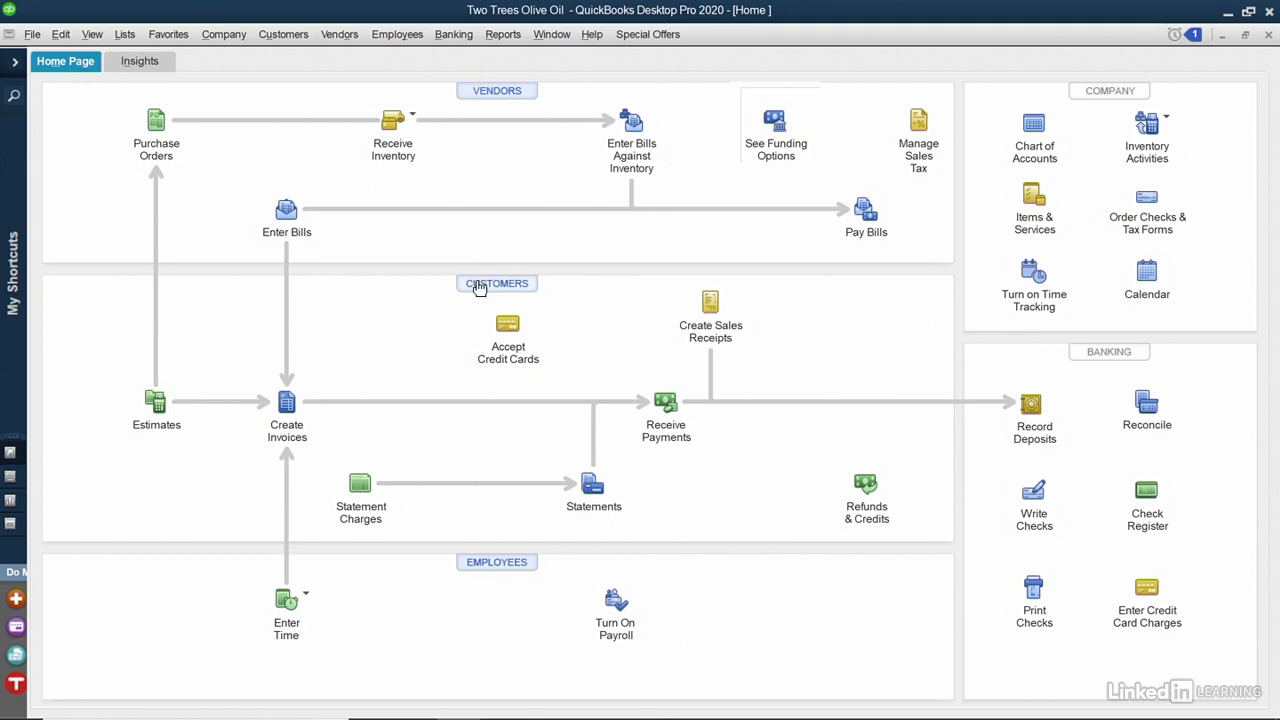
Open the multiple list entries editor from the customer center for pasting from Excel, keeping the Customers list selected.
left_click(484, 288)
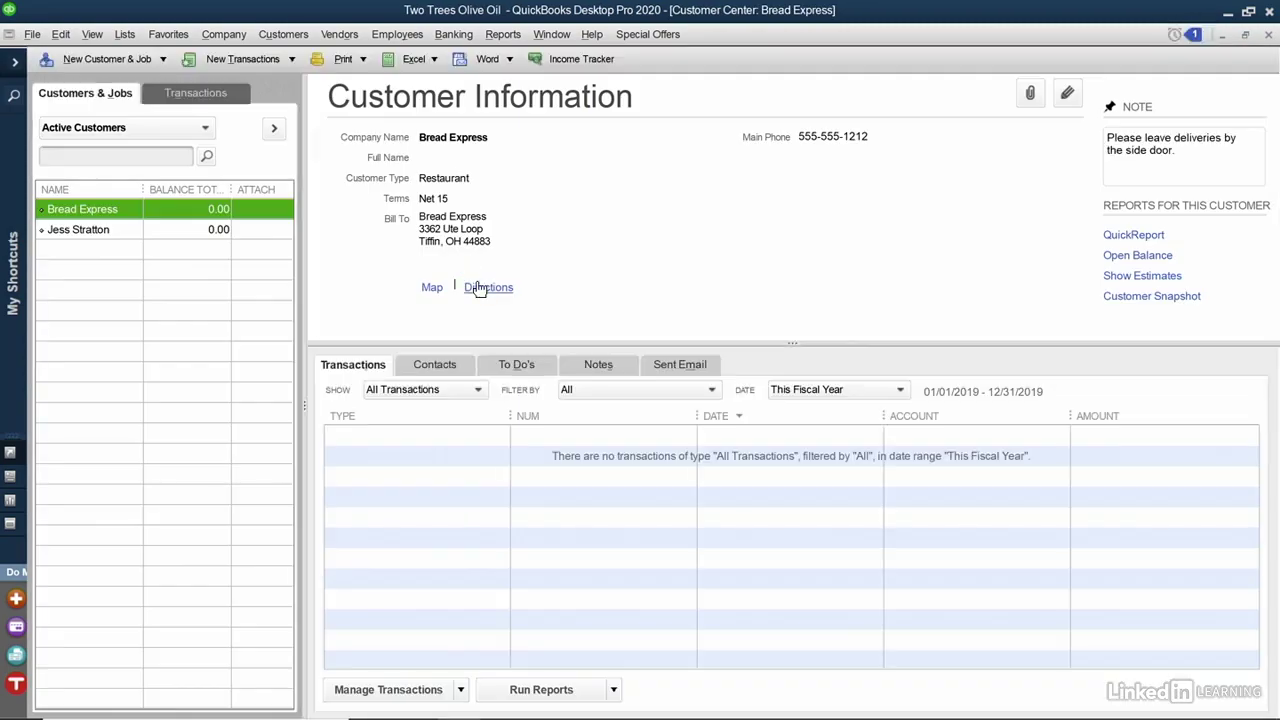
left_click(415, 60)
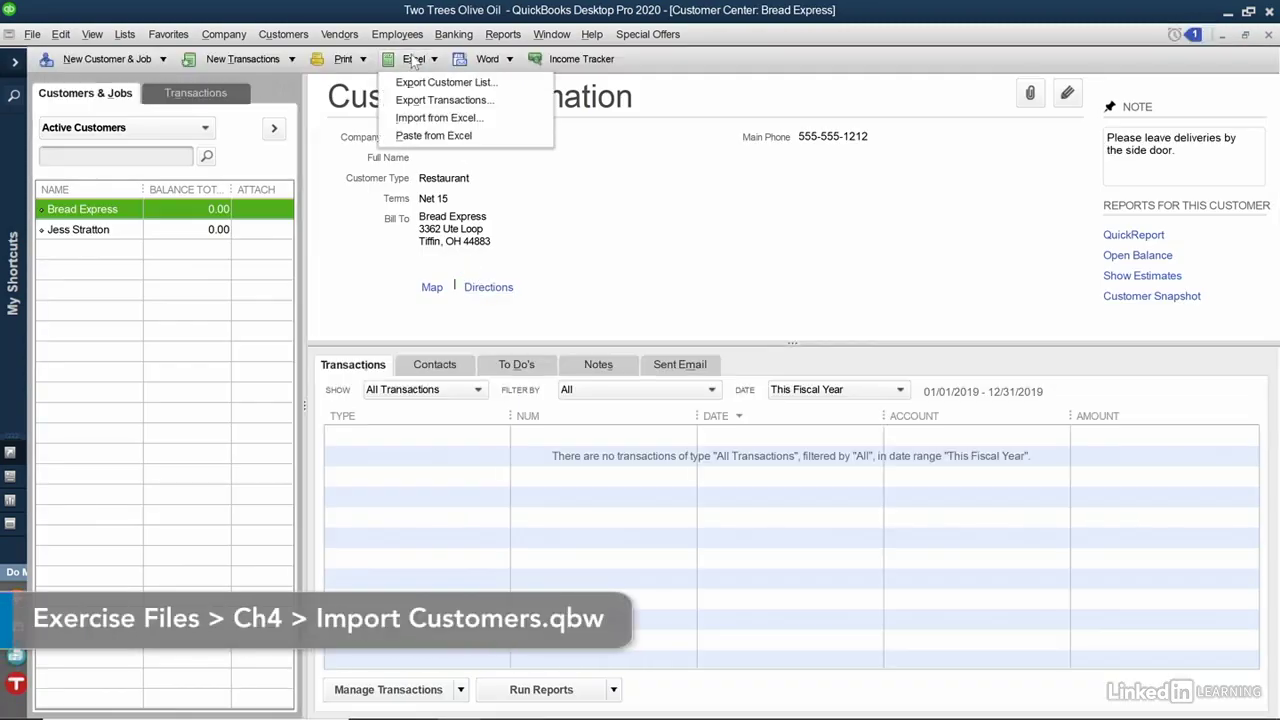
left_click(418, 137)
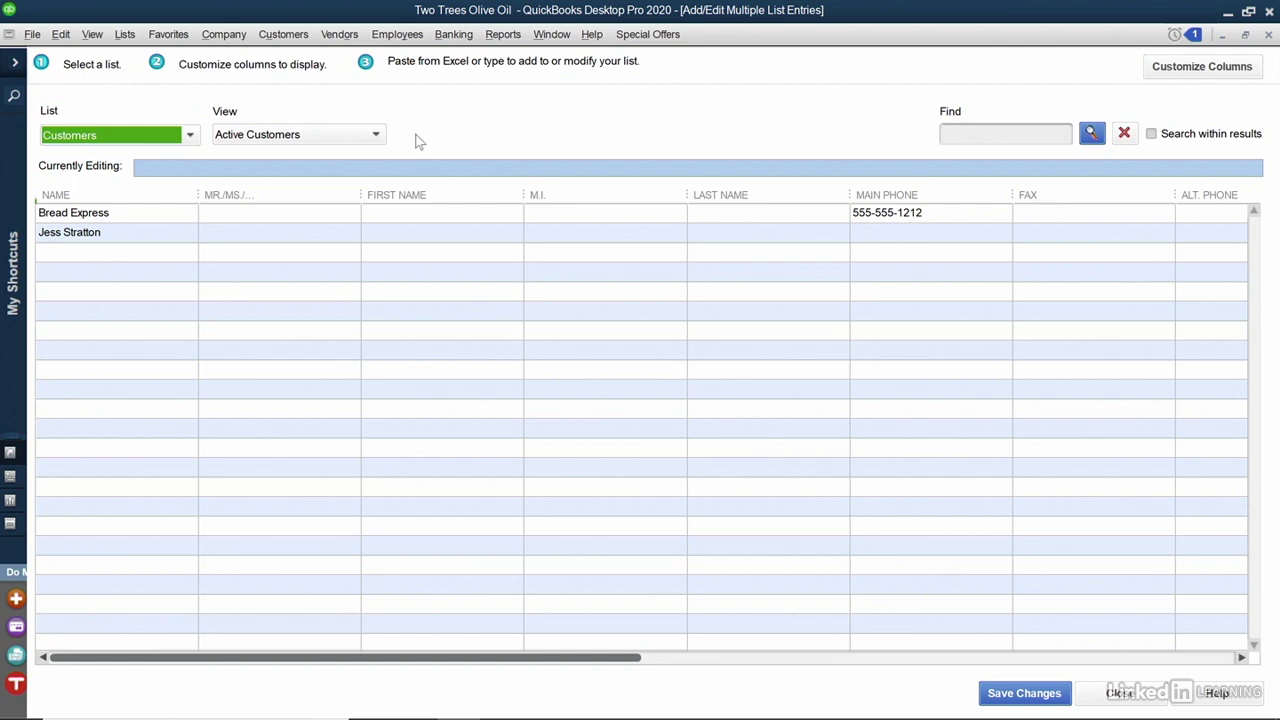
left_click(190, 136)
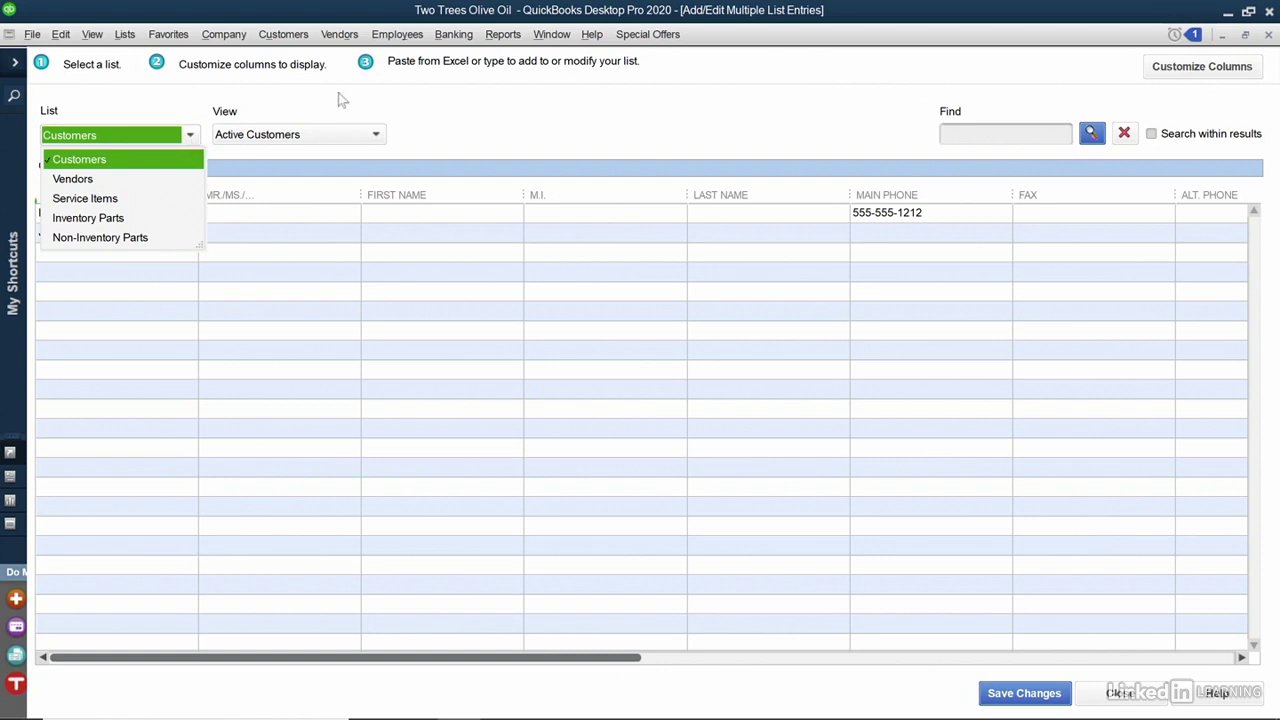
left_click(476, 106)
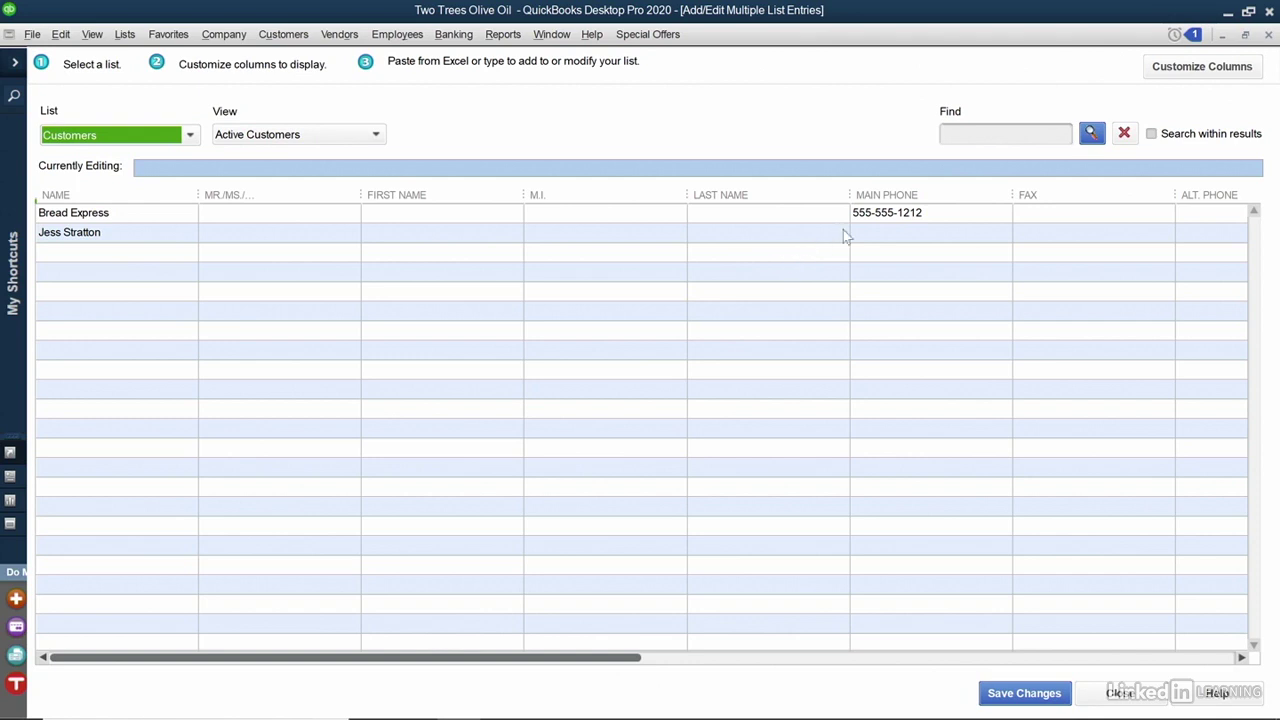
Customize the customer list's columns by removing M.I. from the chosen columns.
left_click(1183, 74)
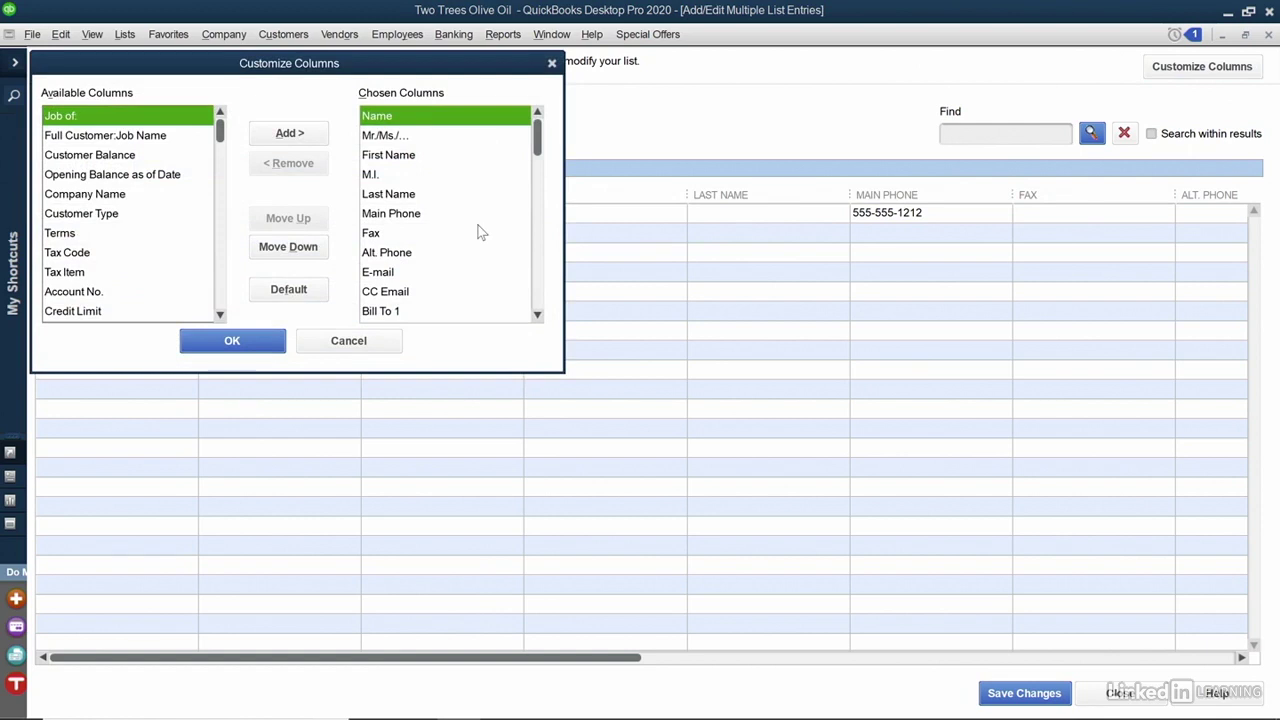
left_click(387, 178)
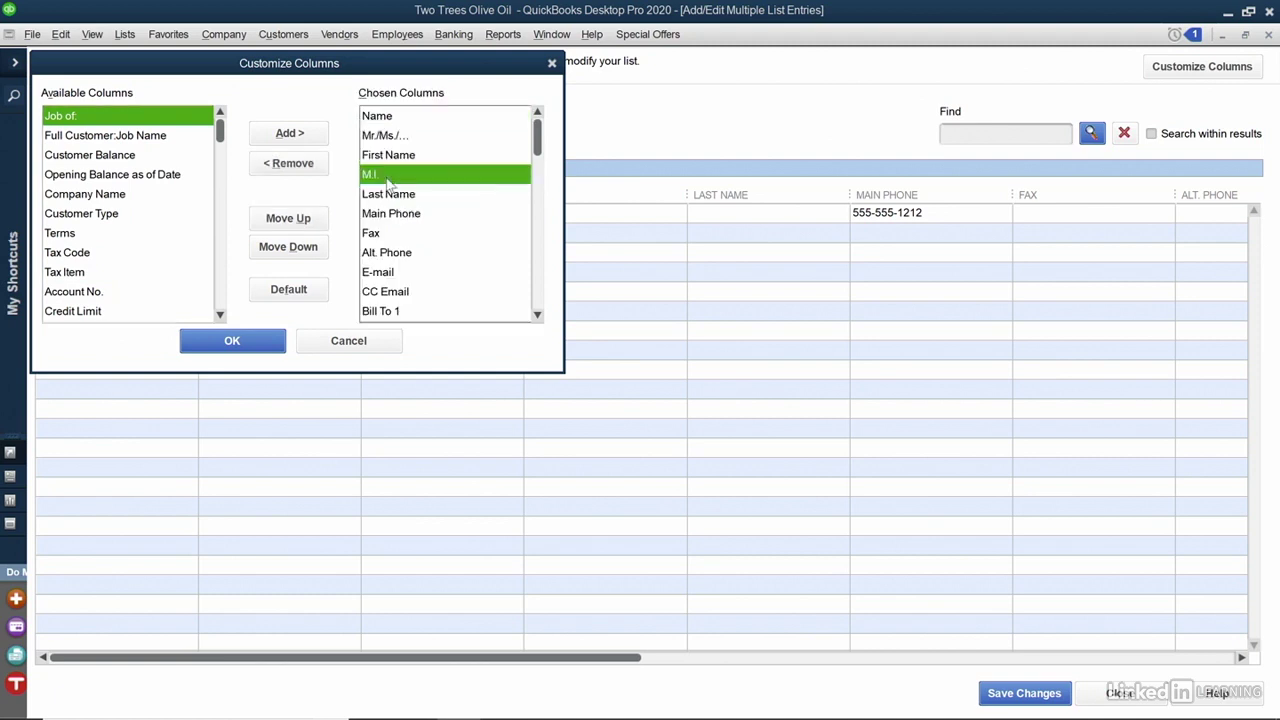
left_click(295, 170)
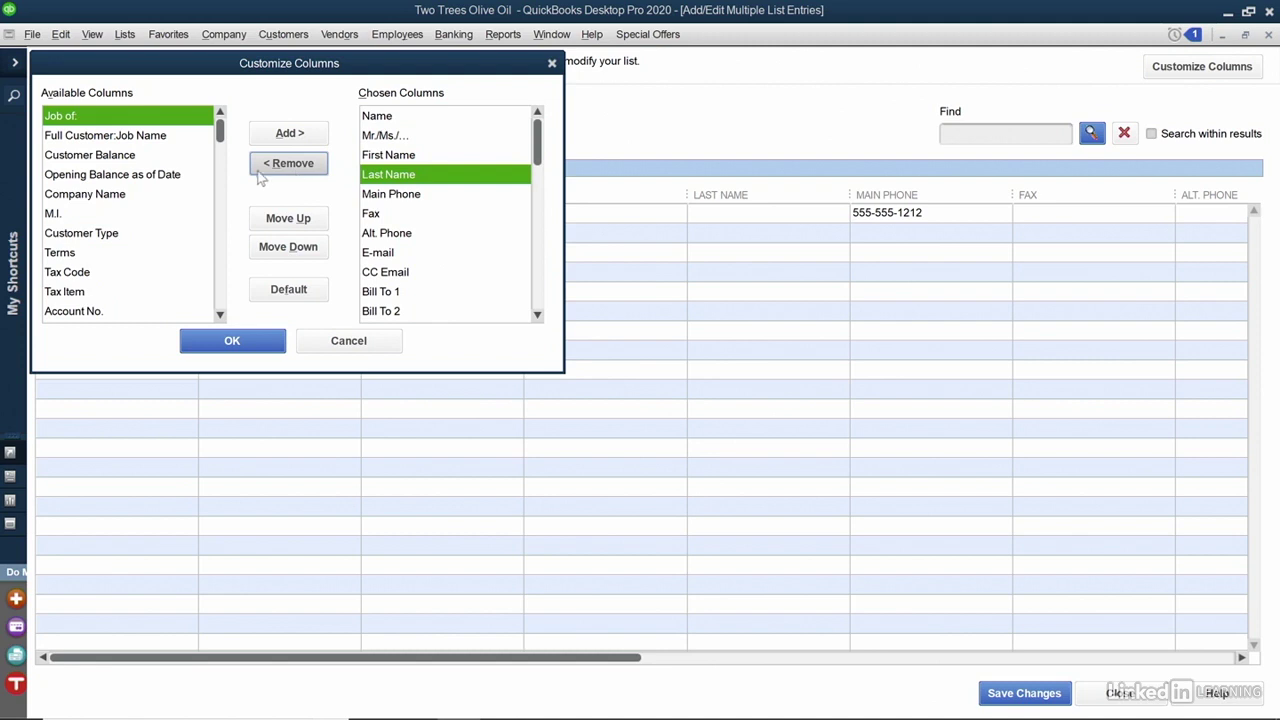
Add Customer Type to the chosen columns, move it ahead of Name, and apply the column layout.
left_click(84, 236)
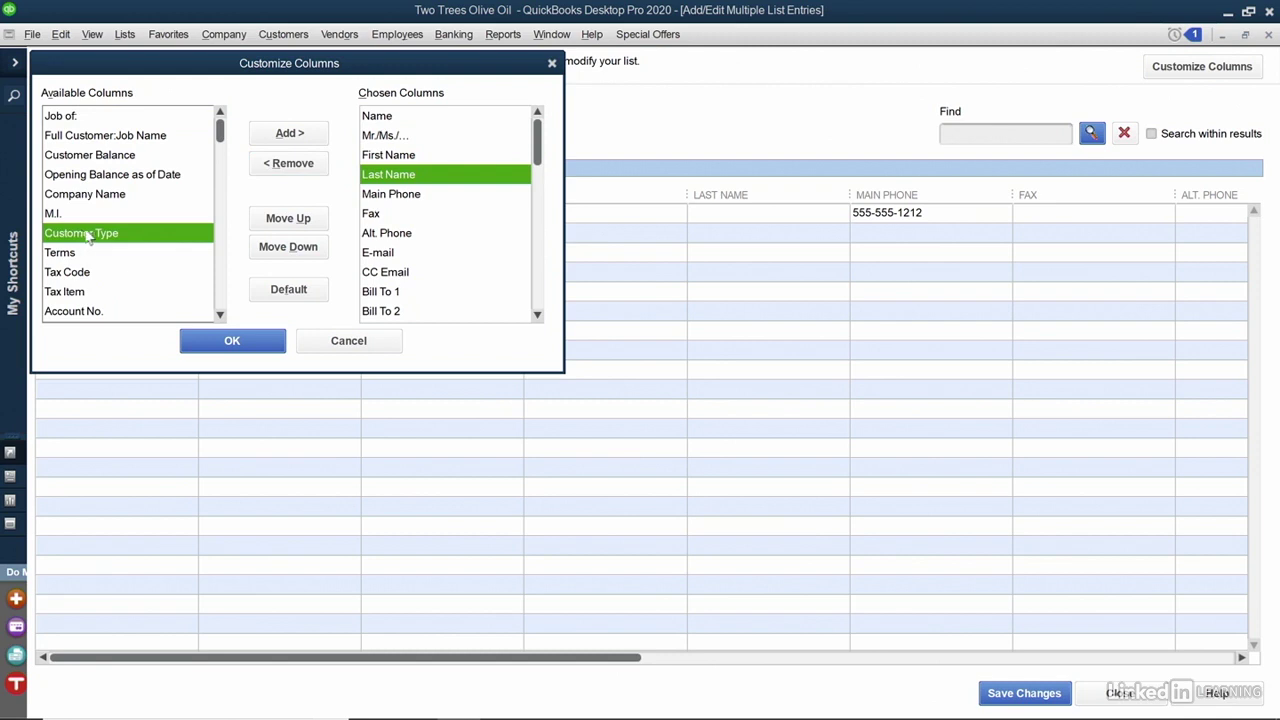
left_click(283, 135)
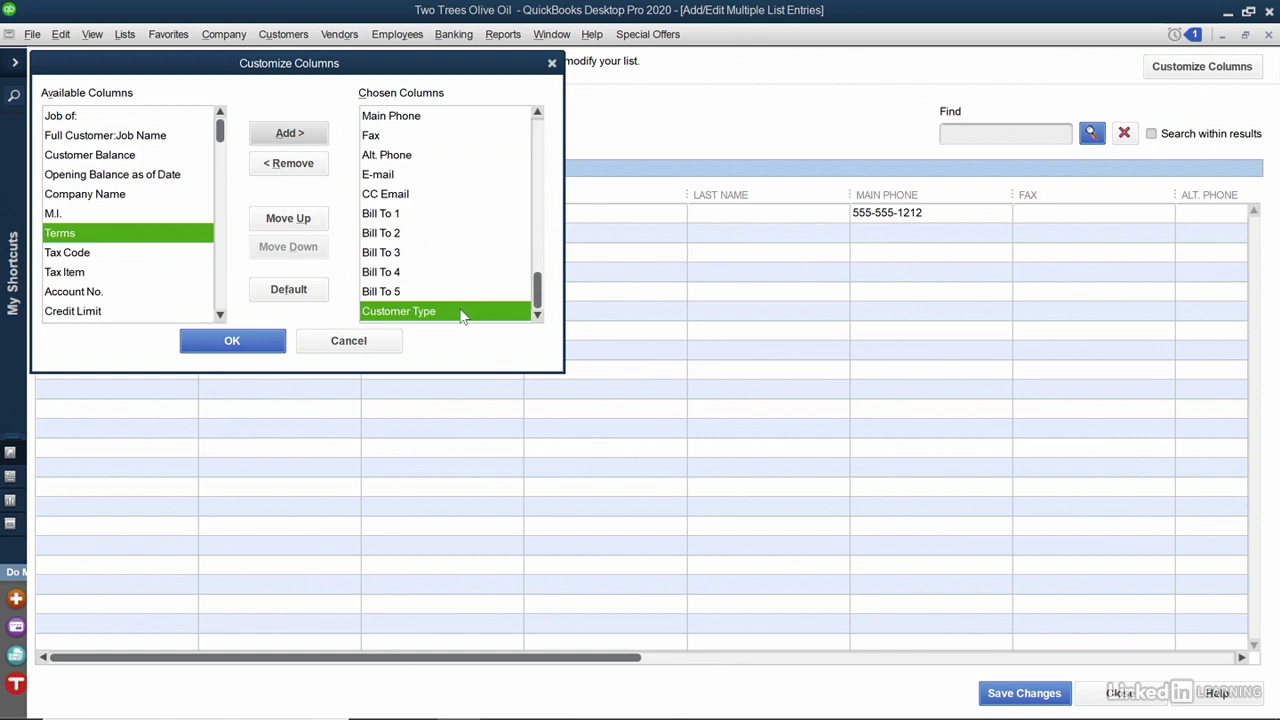
left_click(290, 220)
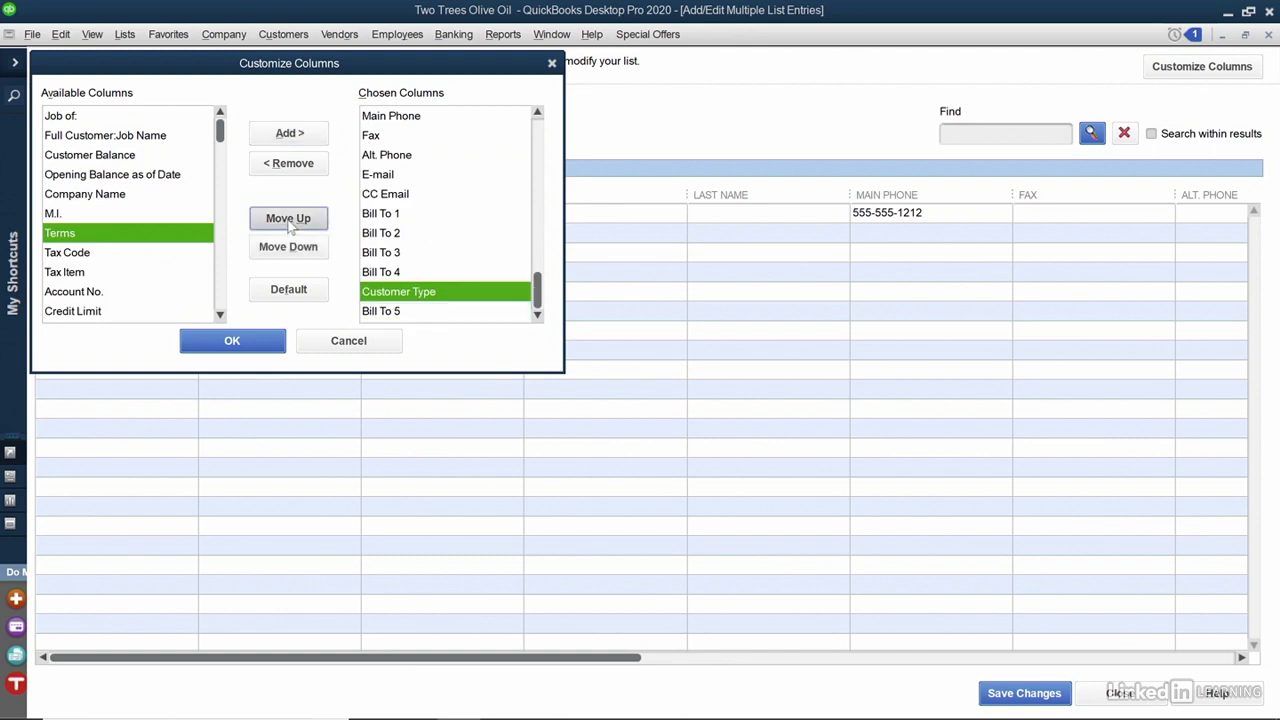
left_click(288, 226)
left_click(288, 226)
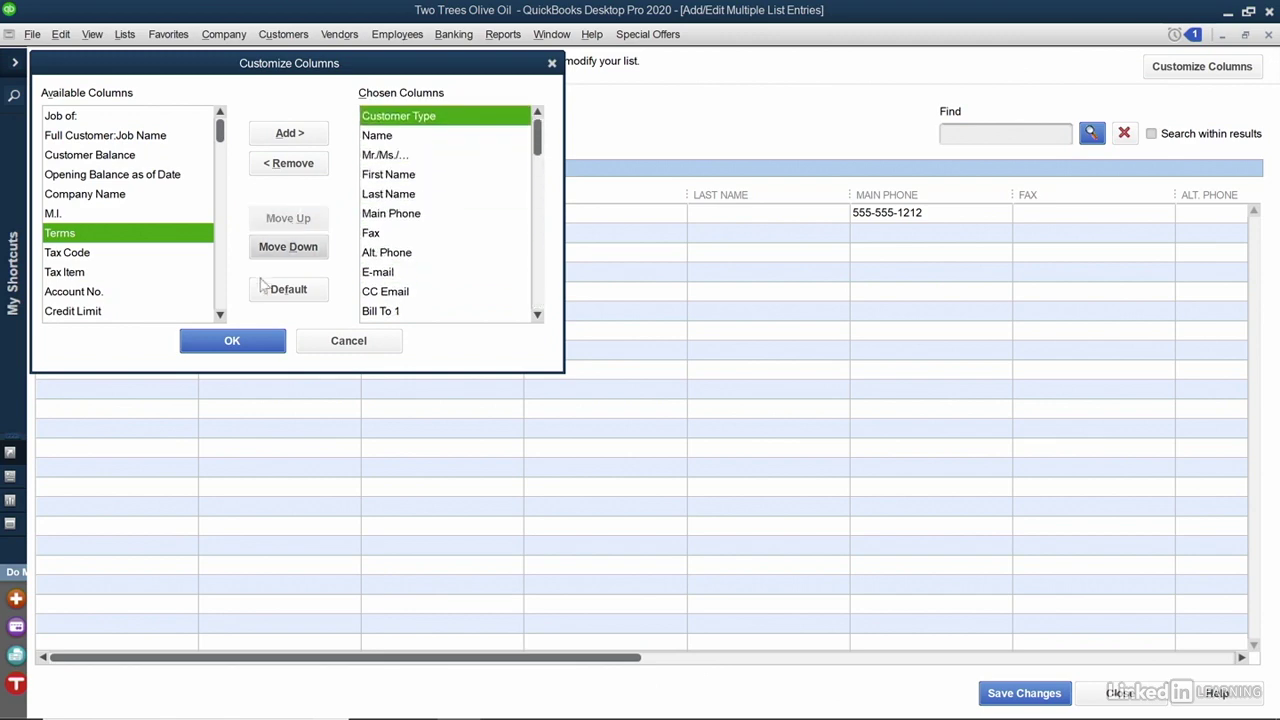
left_click(233, 340)
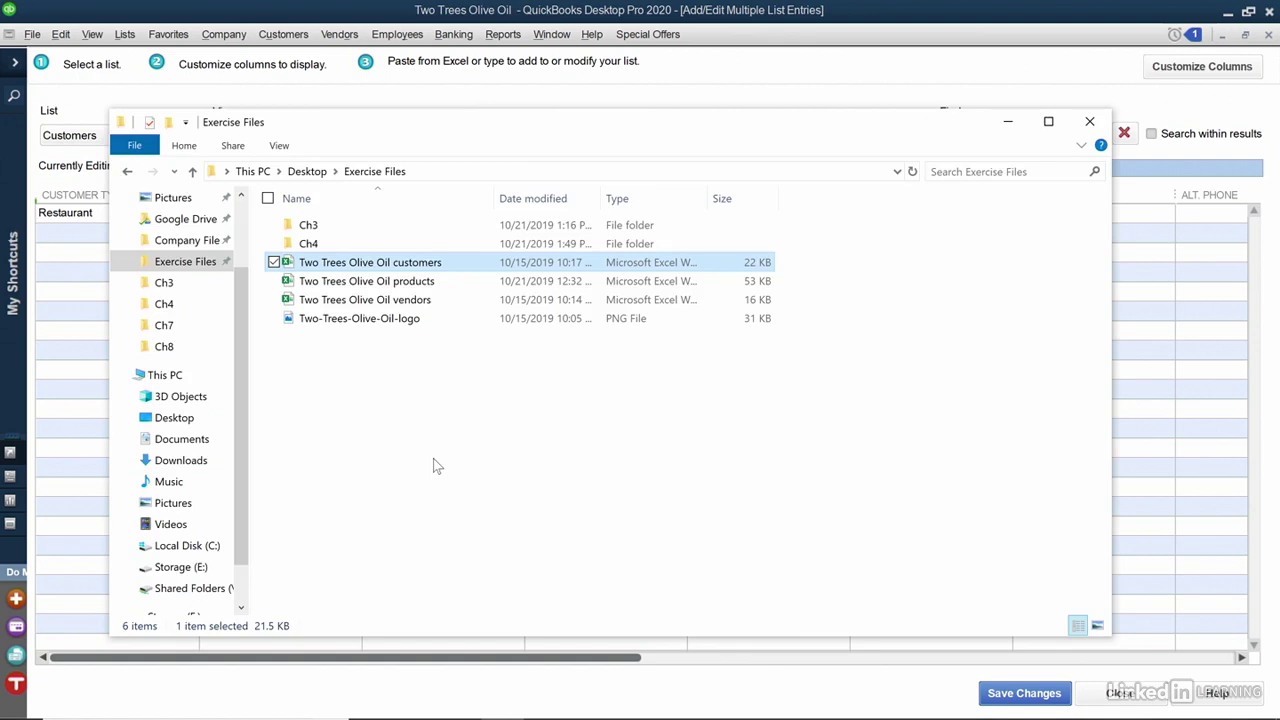
Copy the full names in C2:C18 of the Two Trees Olive Oil customers workbook into the Name column, starting at the first empty row.
double_click(406, 260)
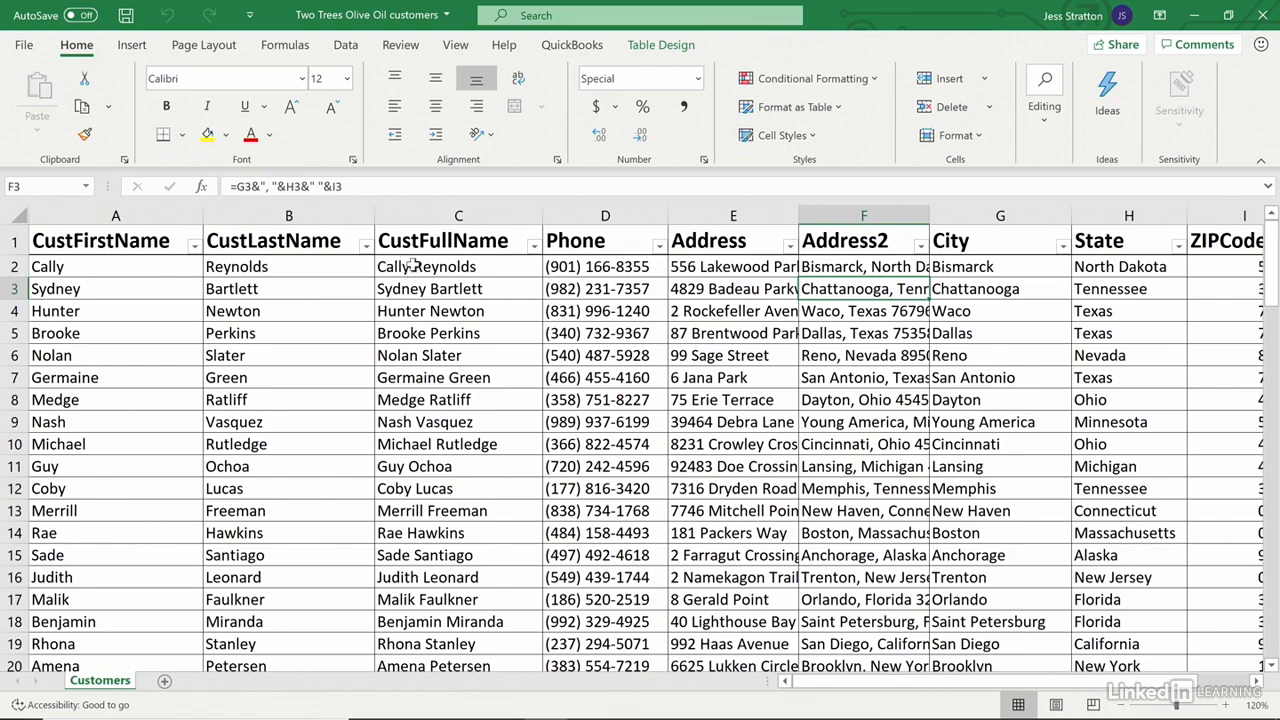
left_click_drag(411, 264, 425, 611)
key("ctrl+c")
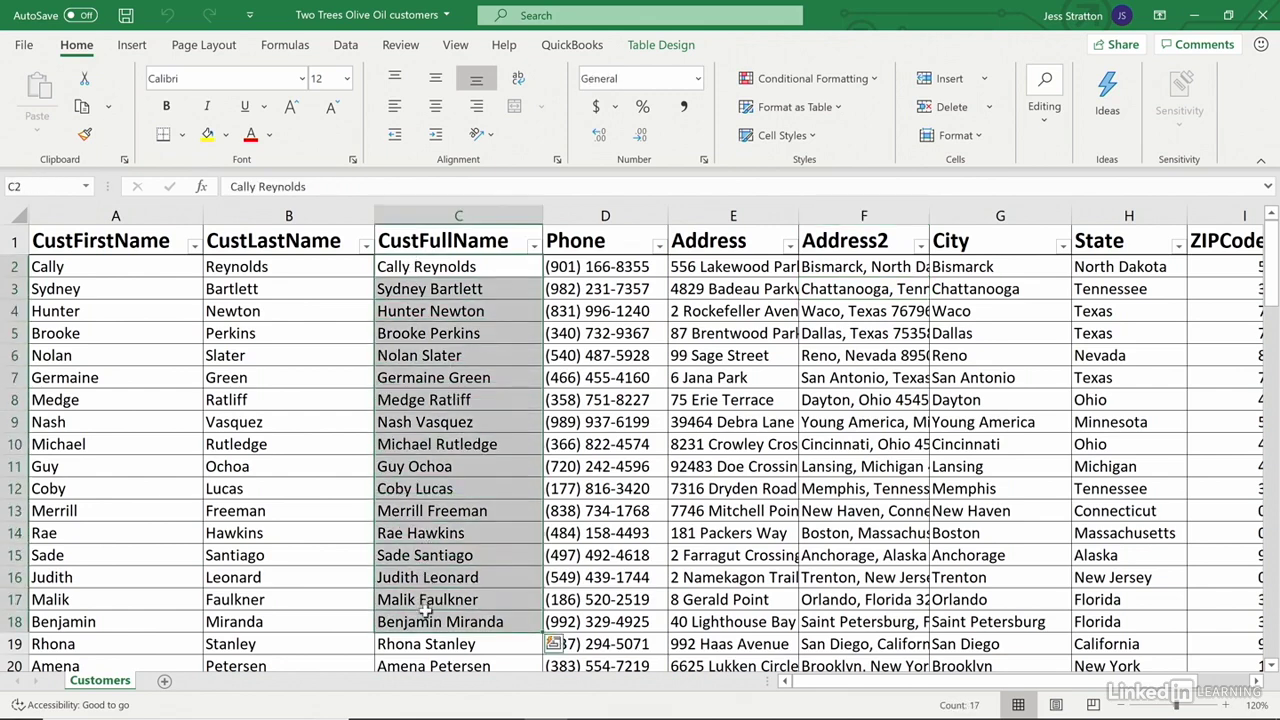
right_click(506, 520)
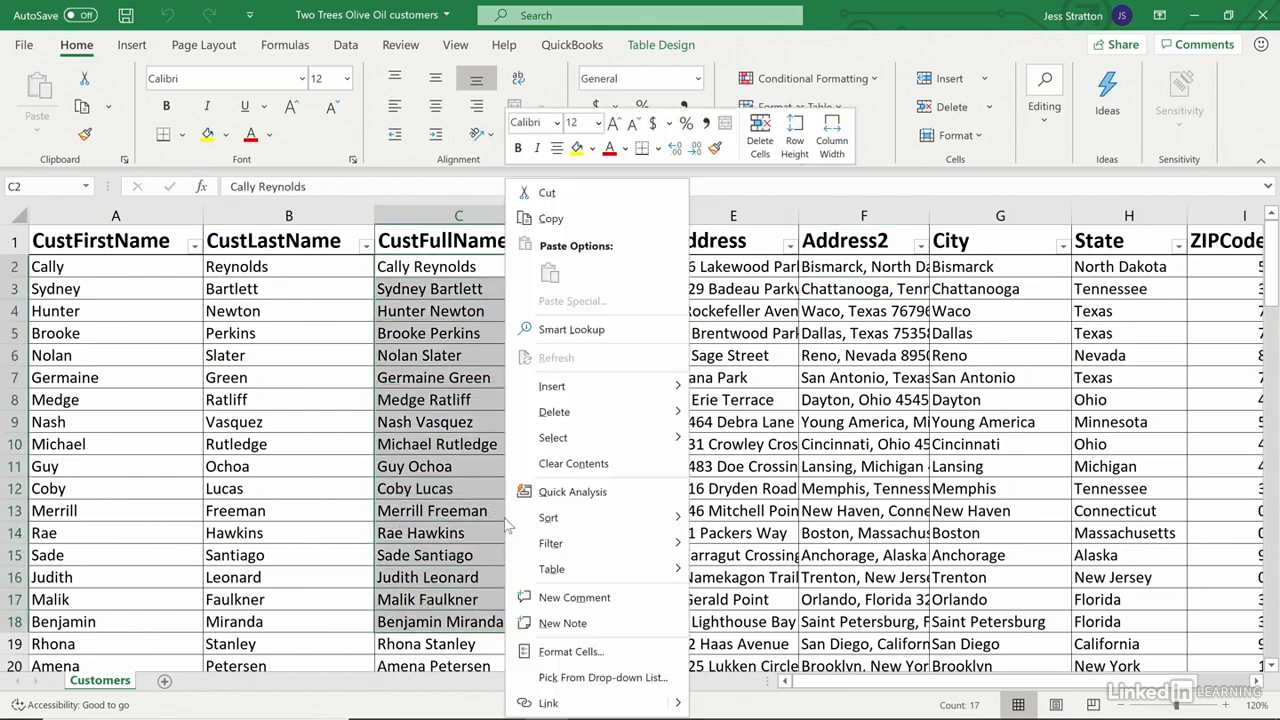
left_click(539, 199)
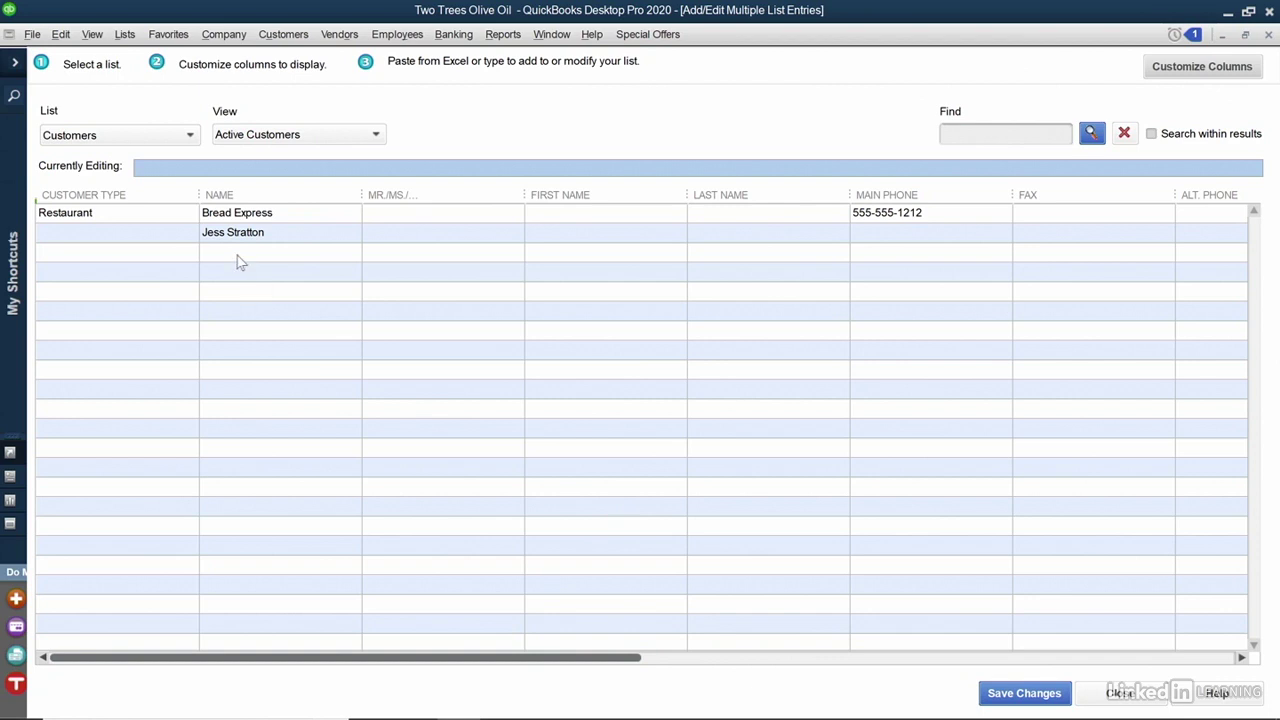
right_click(237, 255)
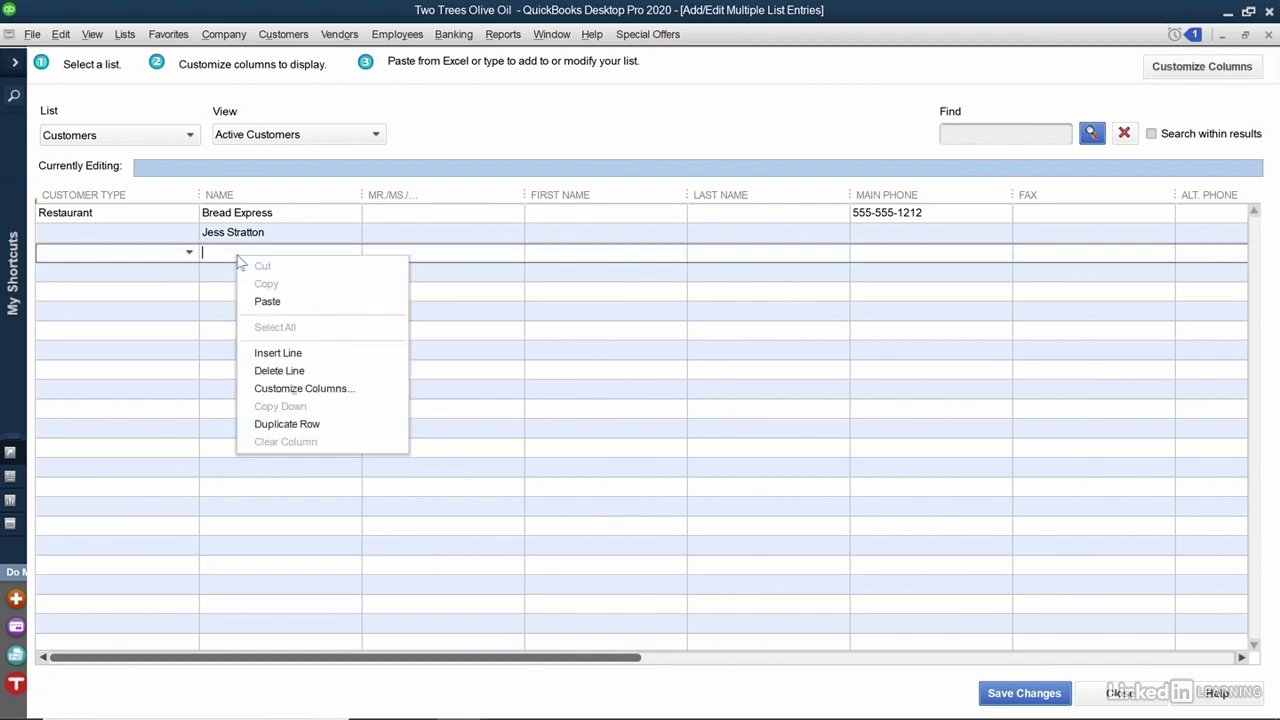
left_click(268, 303)
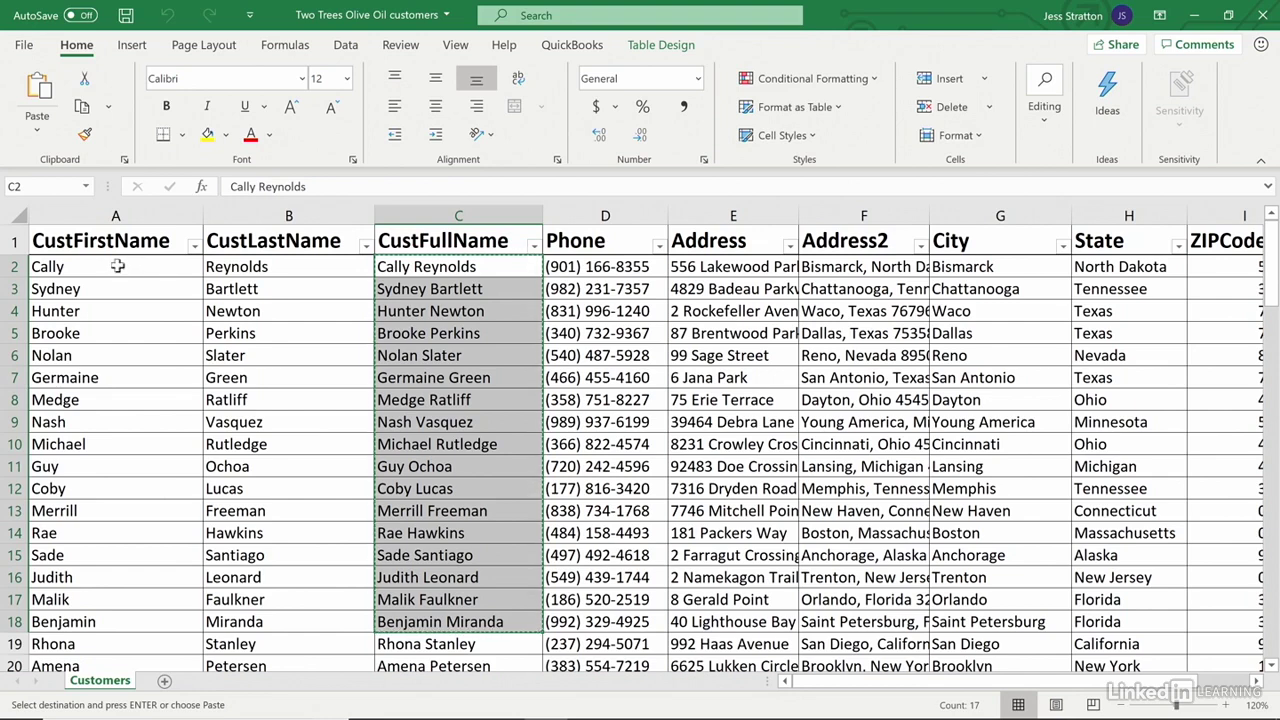
Copy the first and last names in A2:B18 of the workbook into the First Name and Last Name columns, aligned with the pasted full names.
left_click_drag(117, 266, 356, 622)
right_click(210, 290)
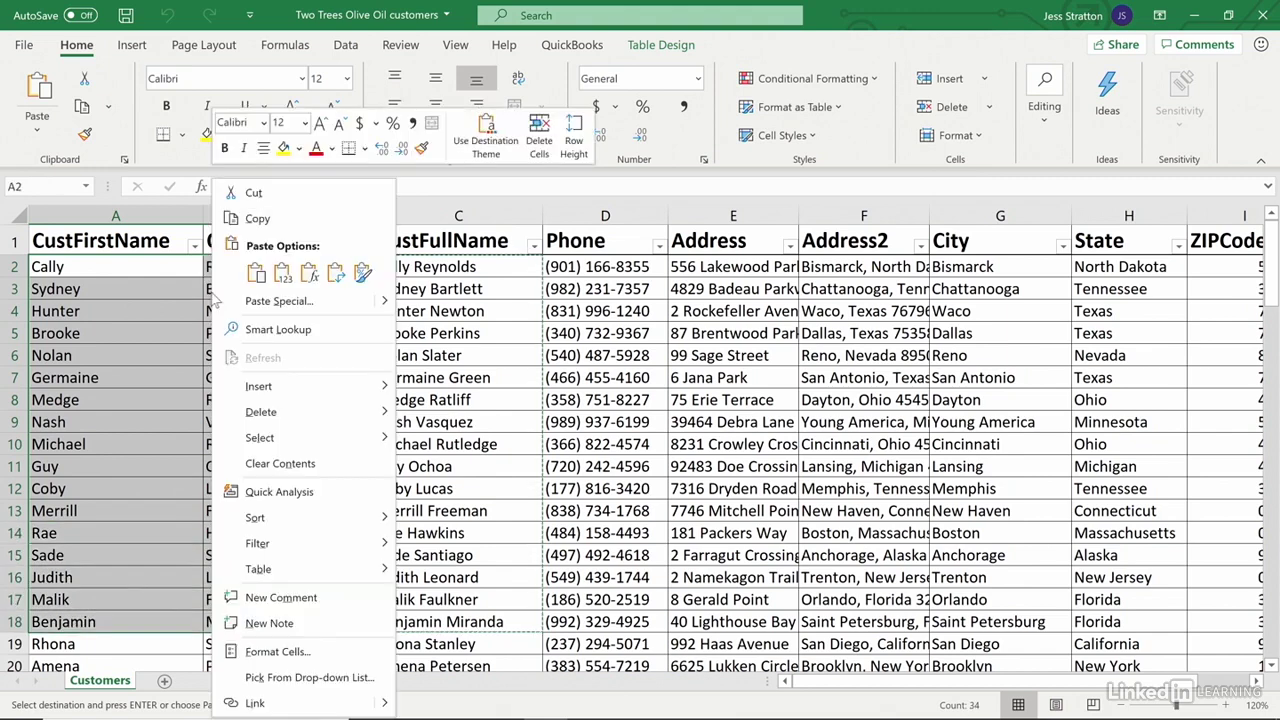
left_click(257, 218)
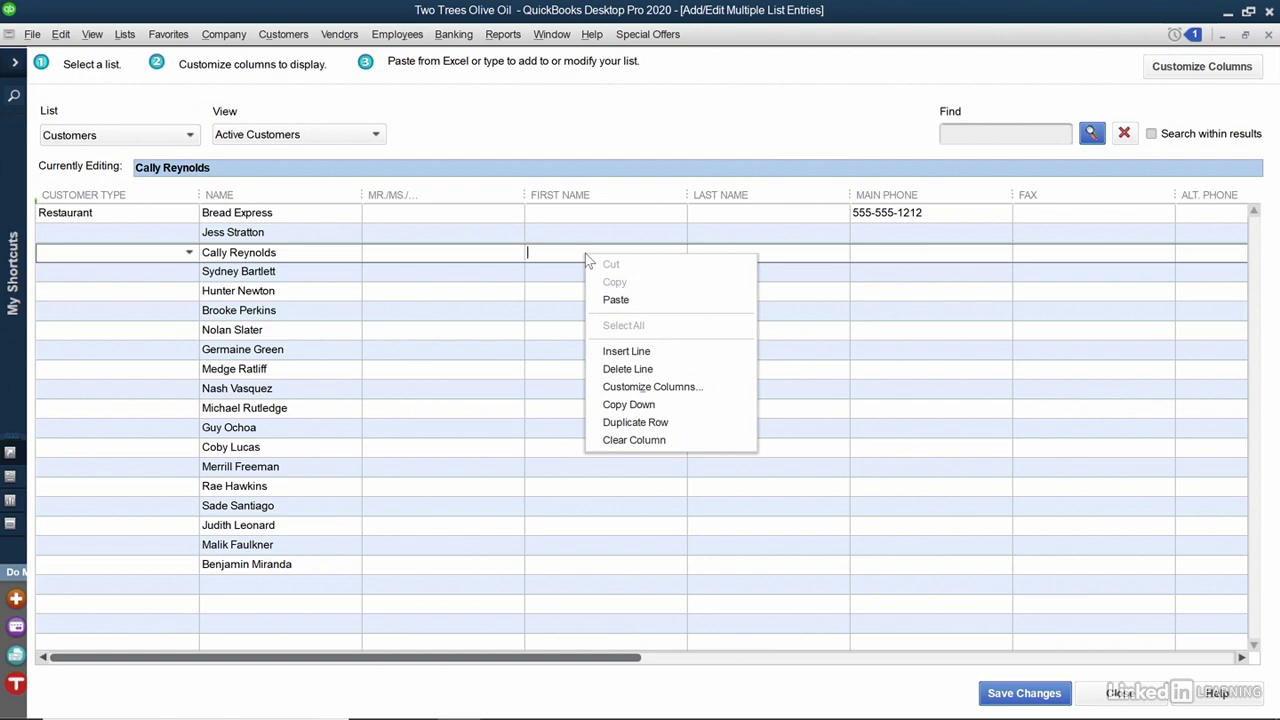
left_click(615, 300)
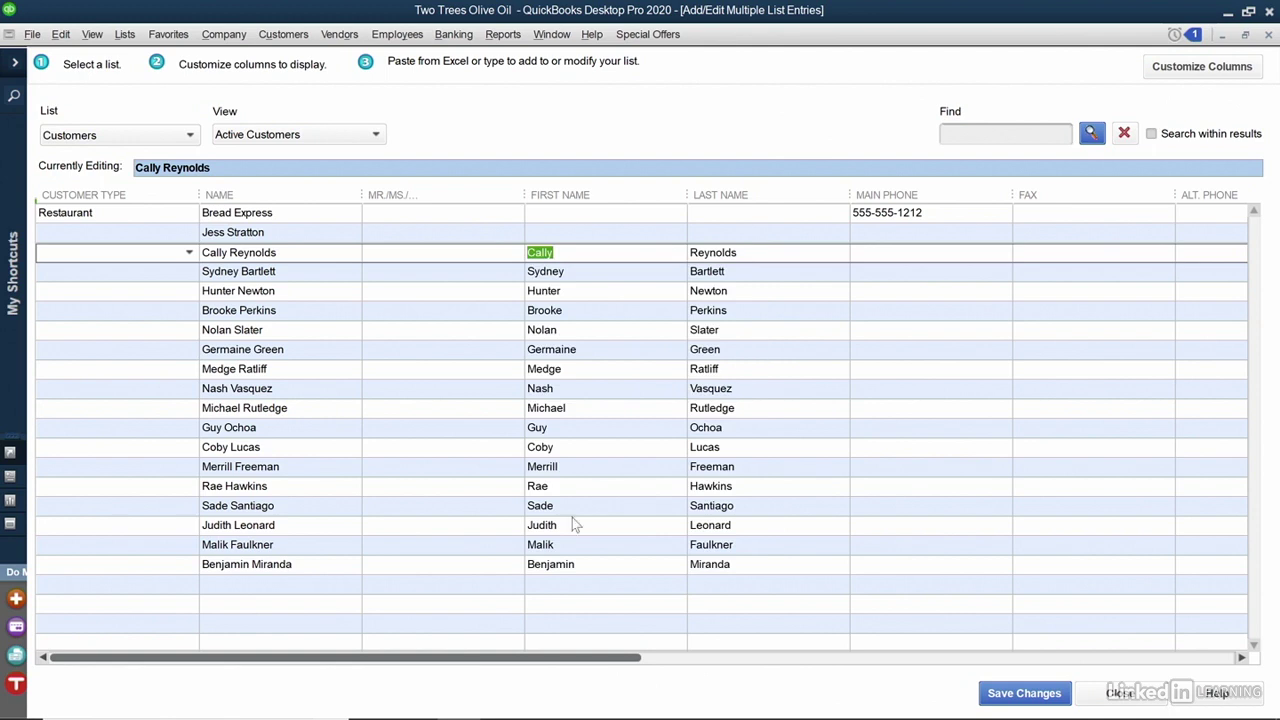
Paste the workbook's two address columns into Bill To 1 and Bill To 2 for the newly added customers.
left_click_drag(540, 660, 1015, 660)
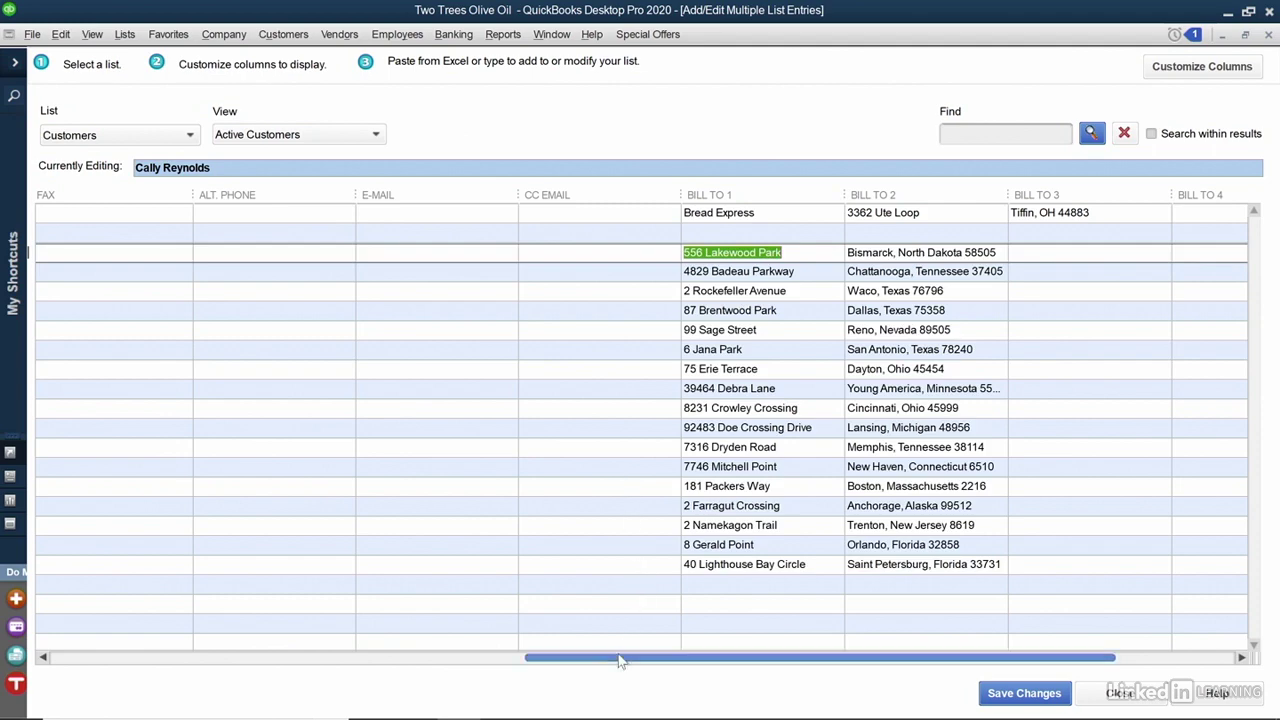
left_click_drag(624, 657, 537, 657)
left_click_drag(316, 606, 129, 560)
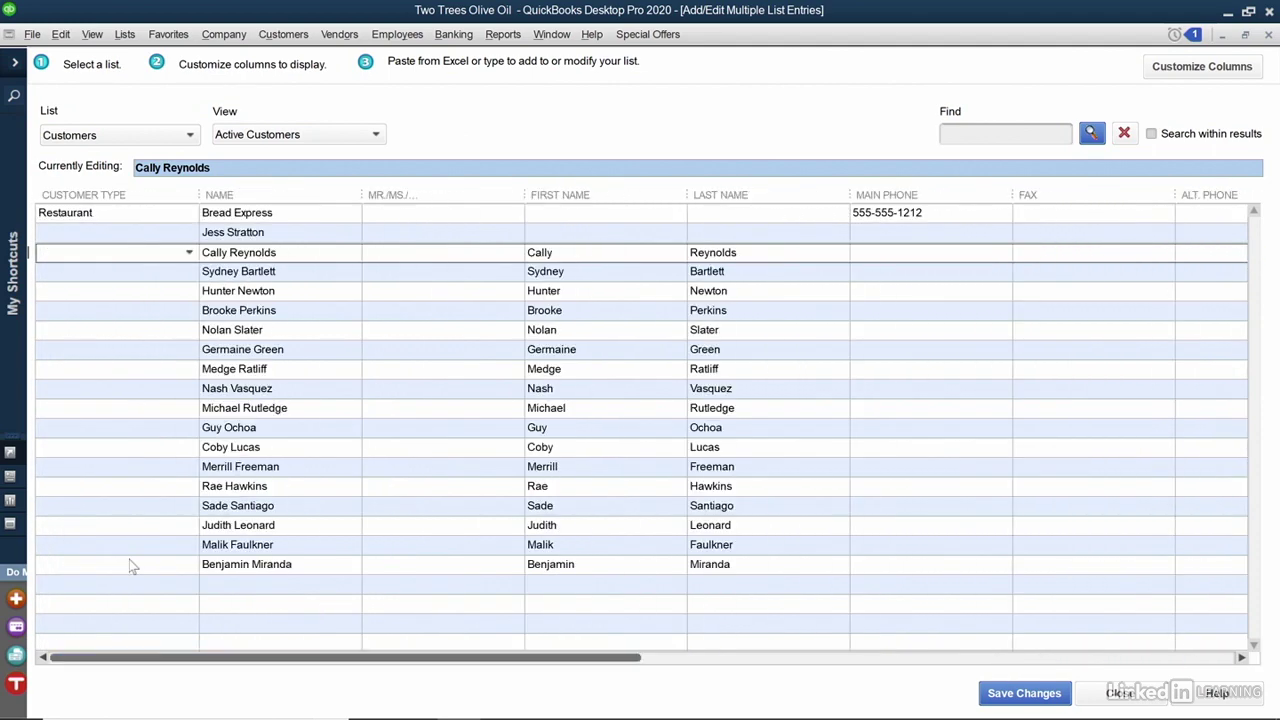
Set the second customer's Customer Type to Restaurant and copy that value down to all customers below.
right_click(280, 316)
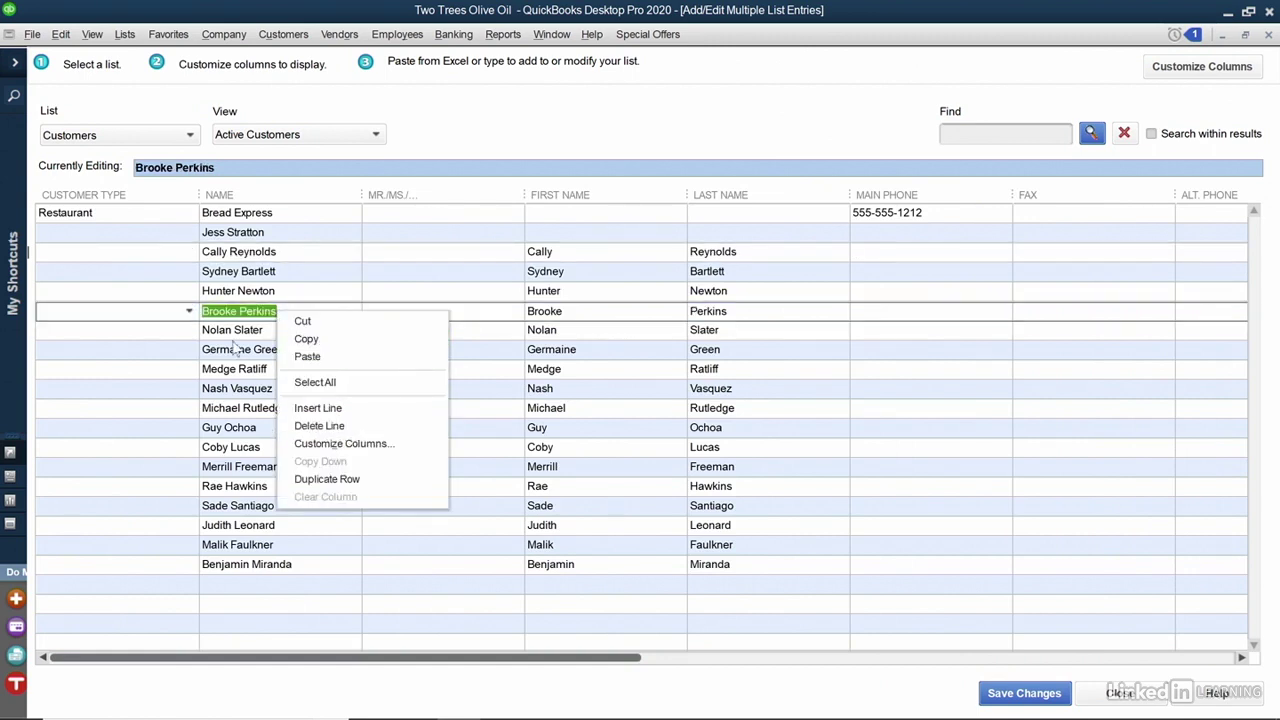
left_click(146, 270)
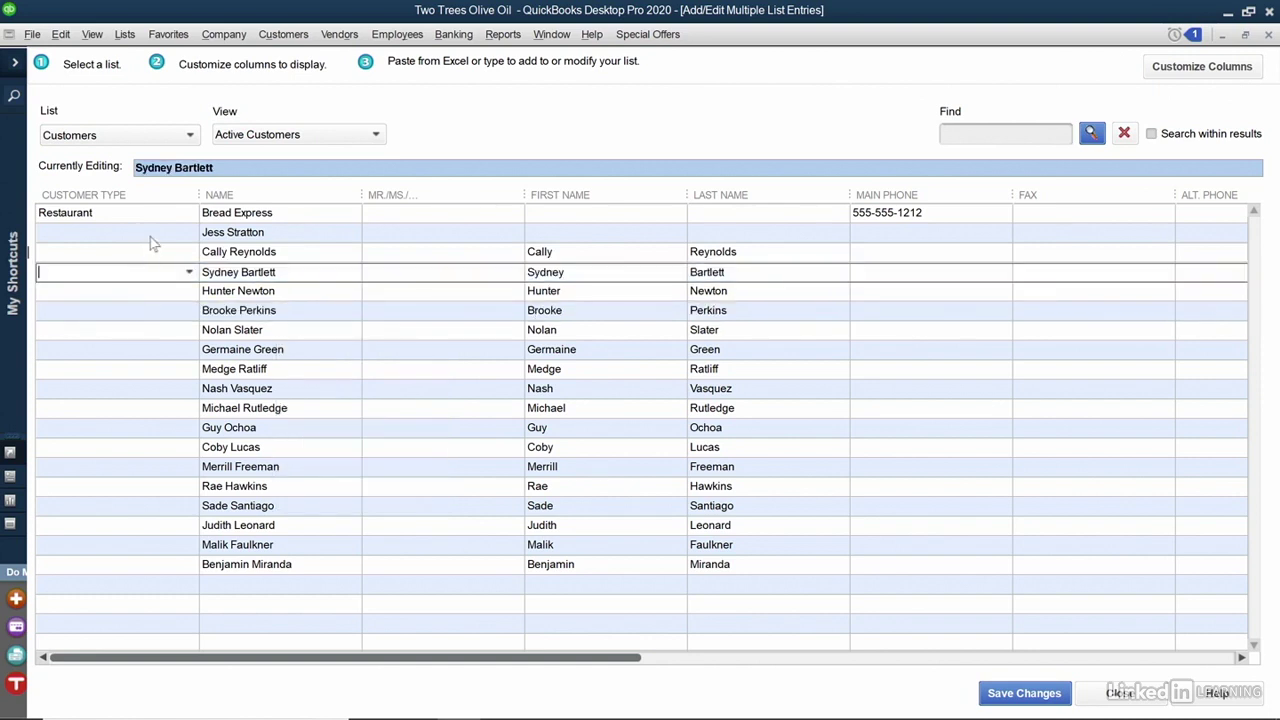
left_click(150, 233)
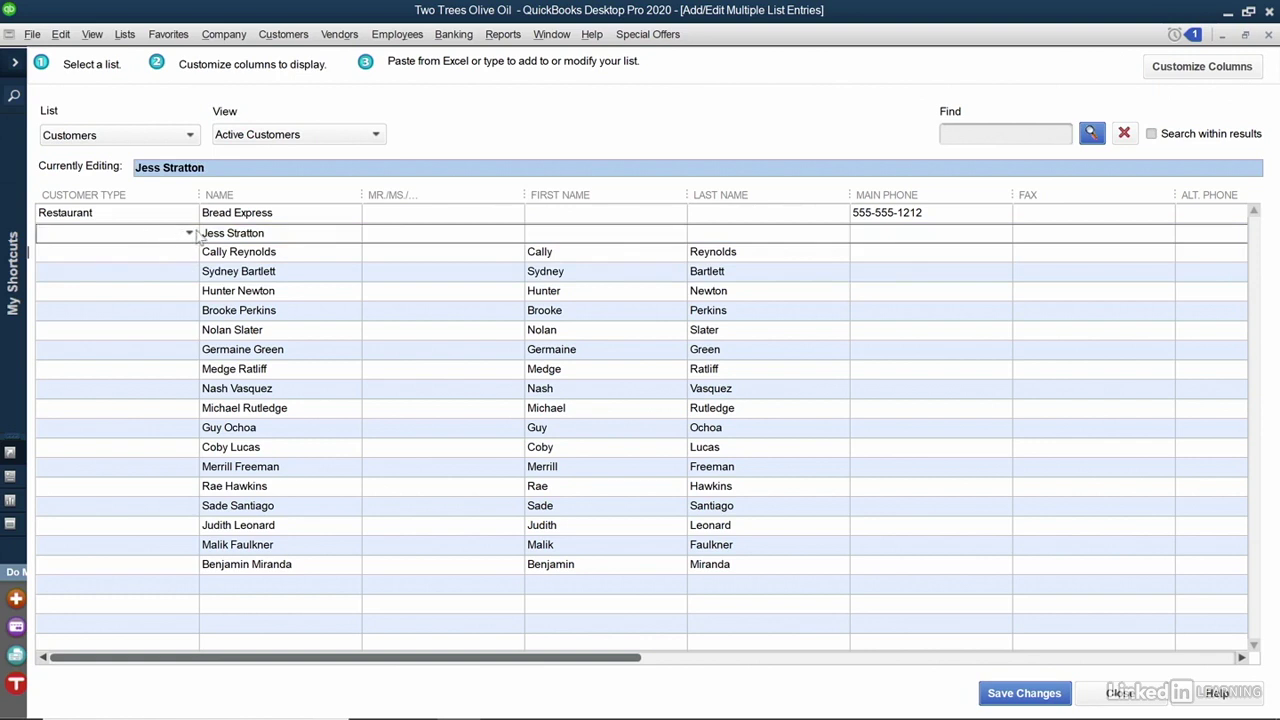
left_click(190, 233)
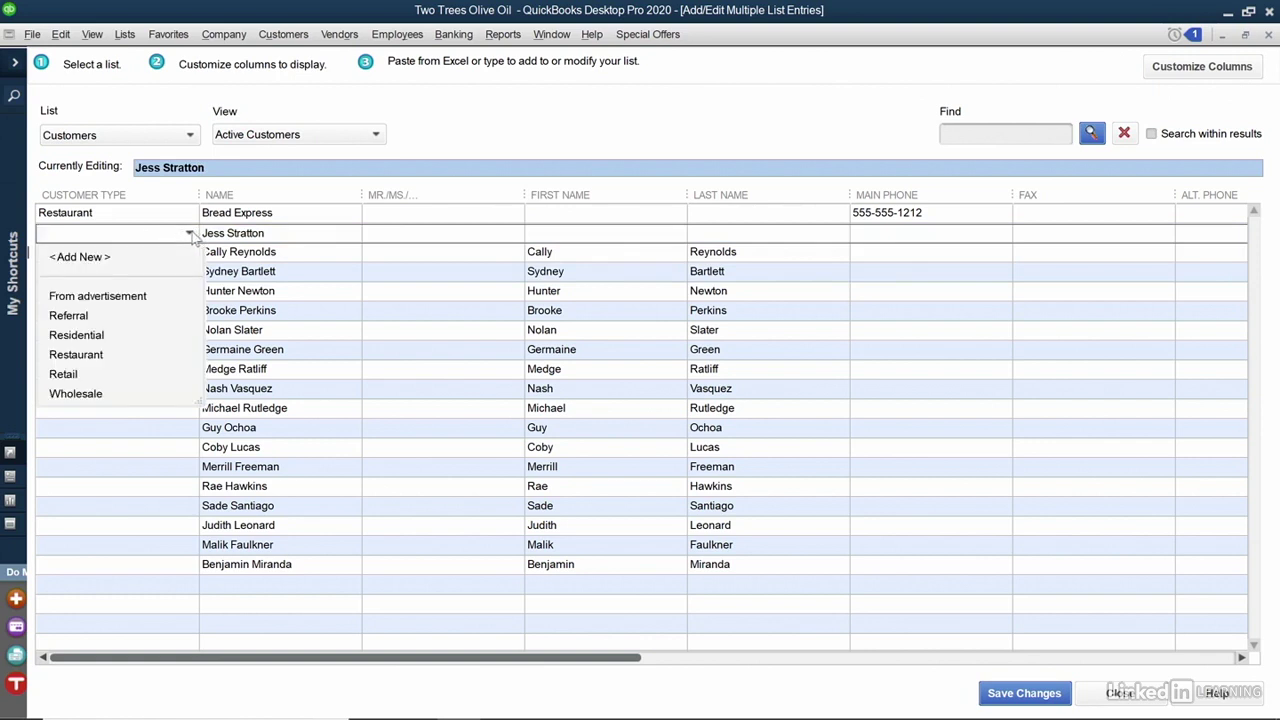
left_click(76, 355)
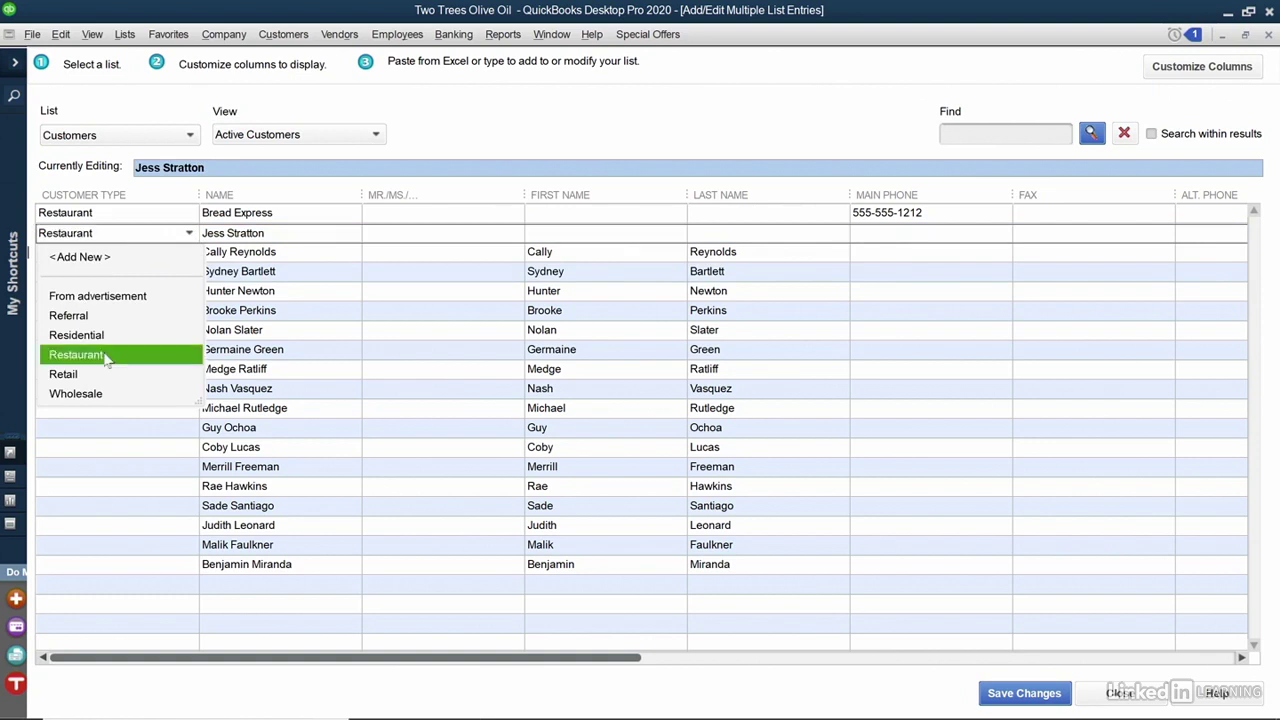
right_click(113, 233)
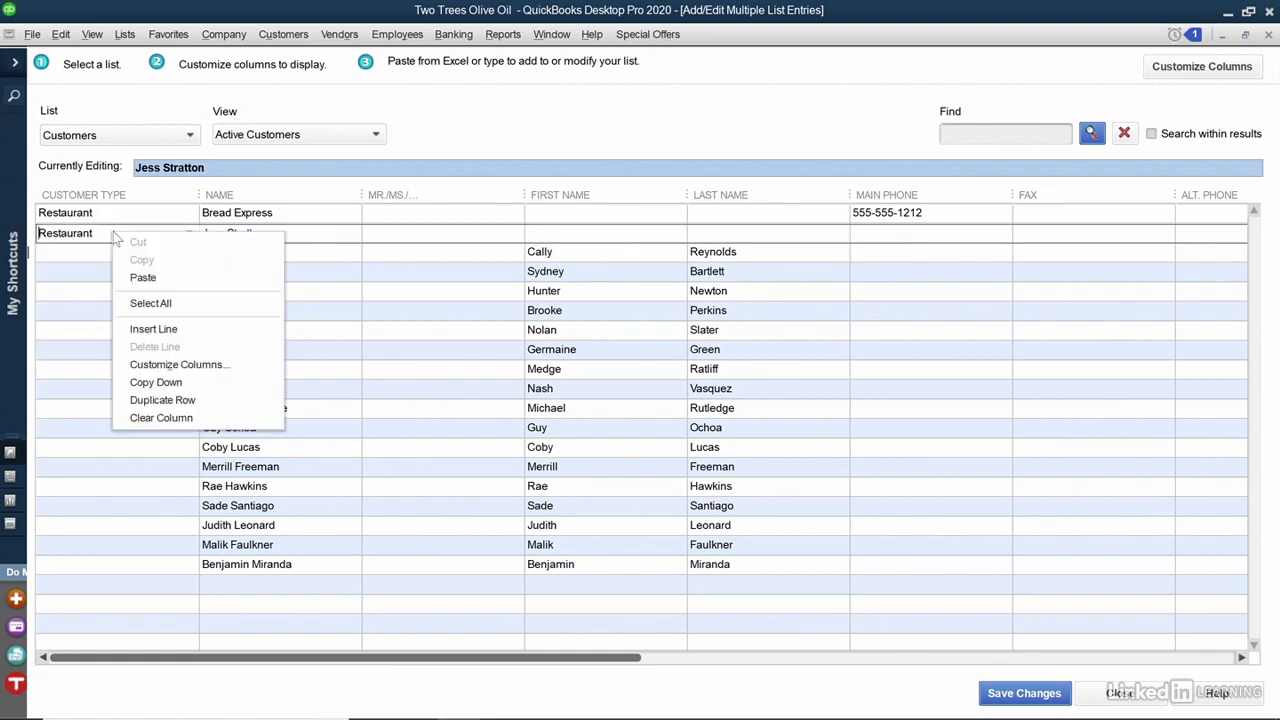
left_click(194, 383)
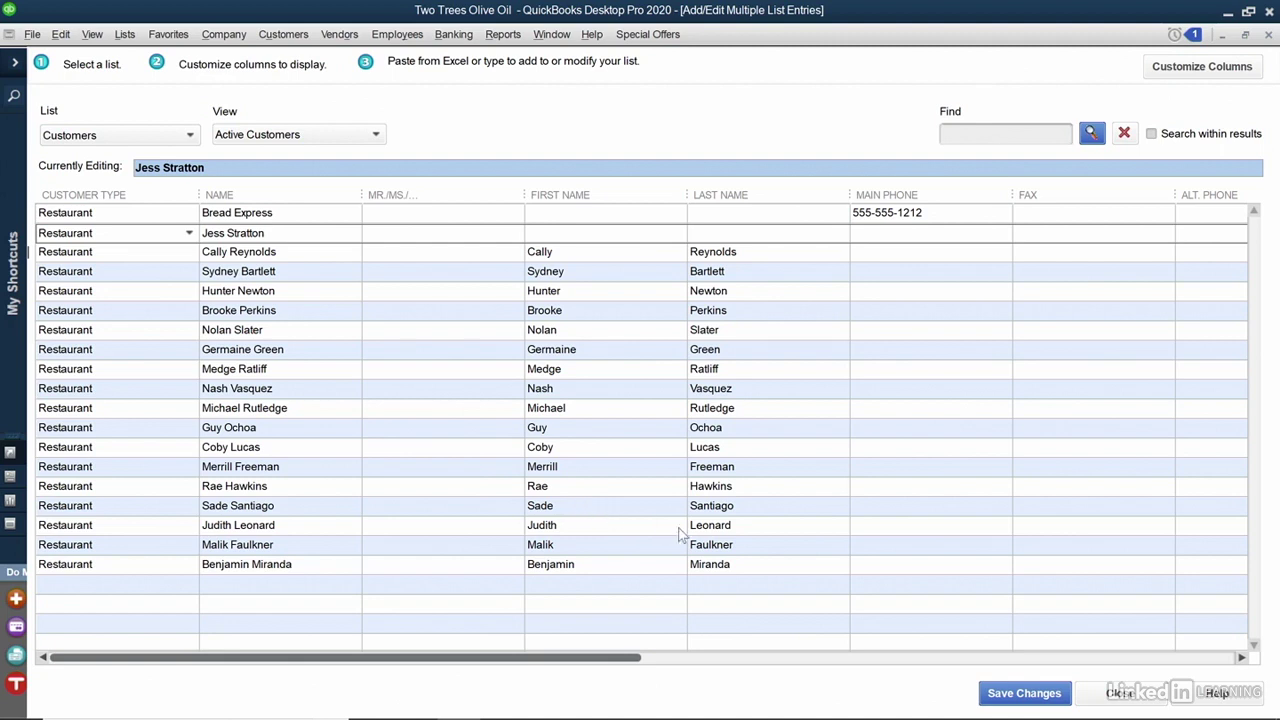
Save the customer list changes and close the multiple list entries editor.
left_click(1000, 700)
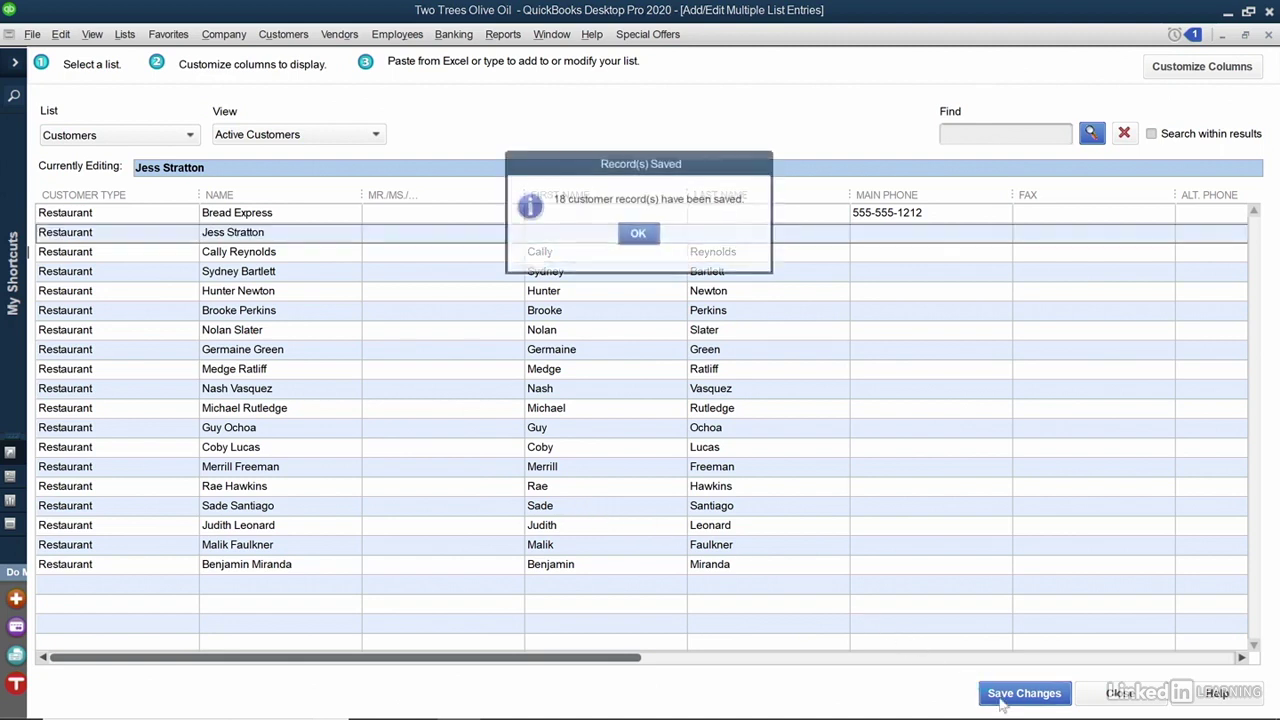
left_click(641, 238)
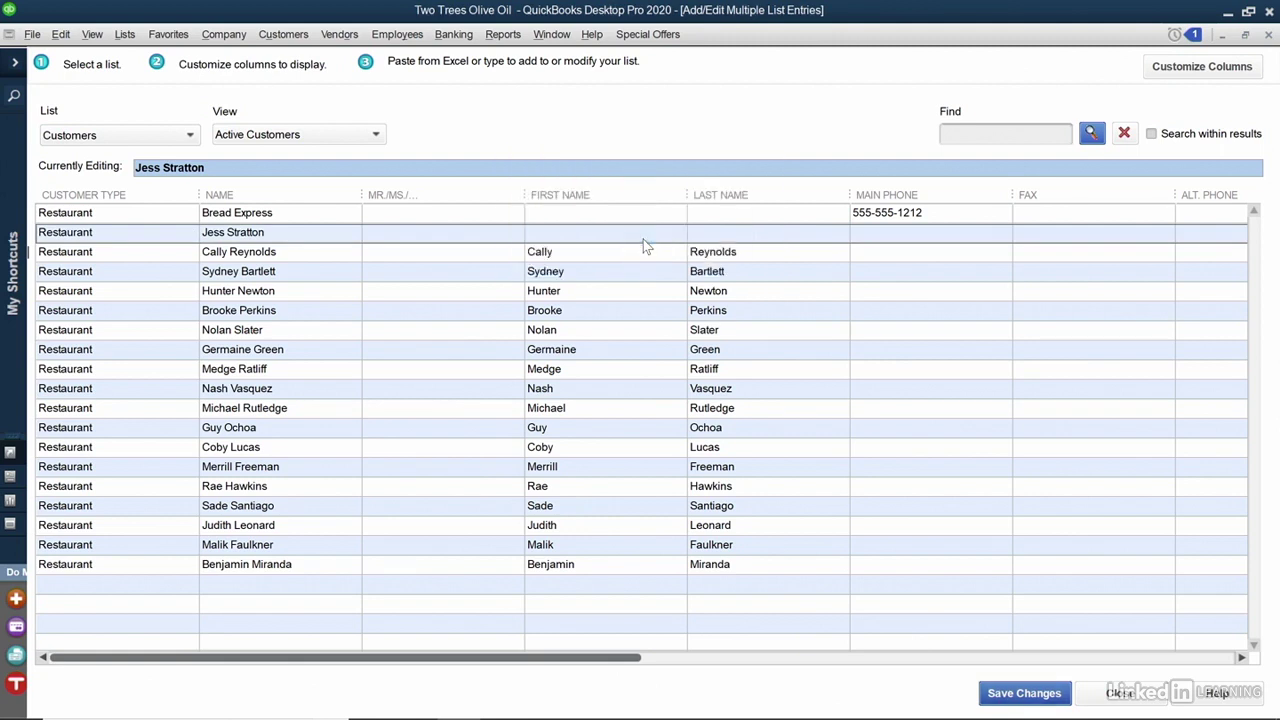
left_click(1118, 695)
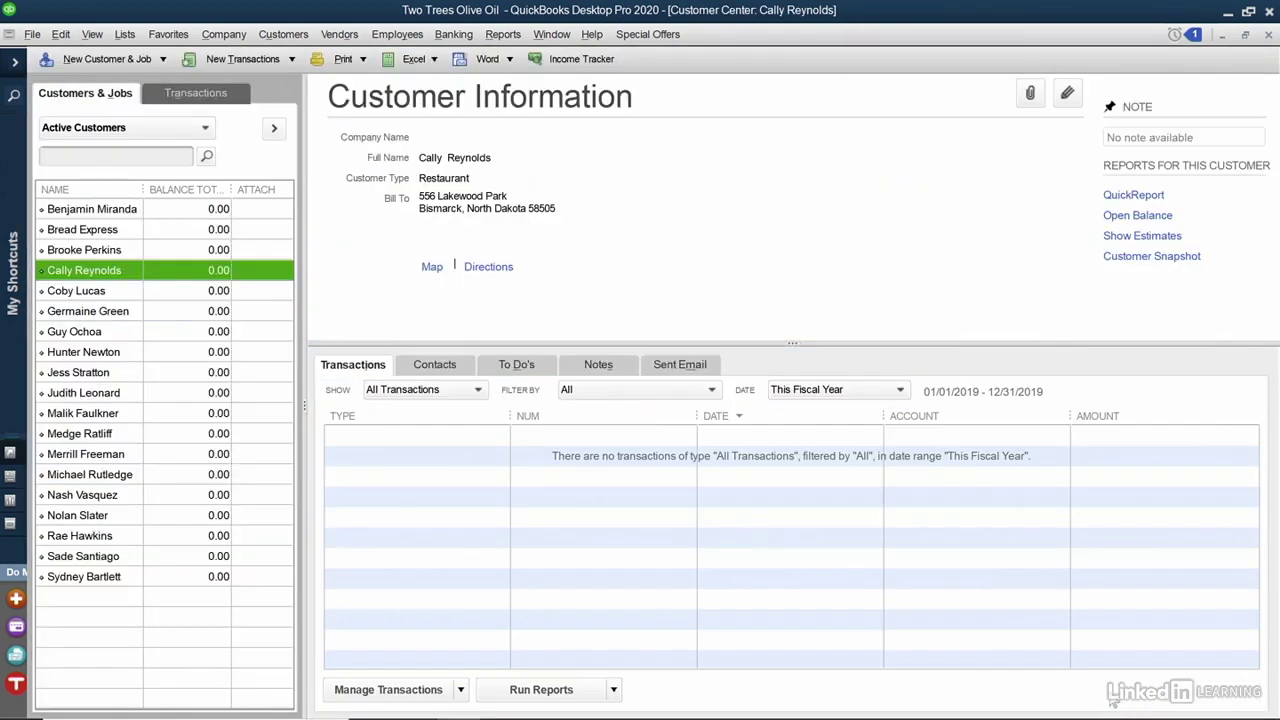